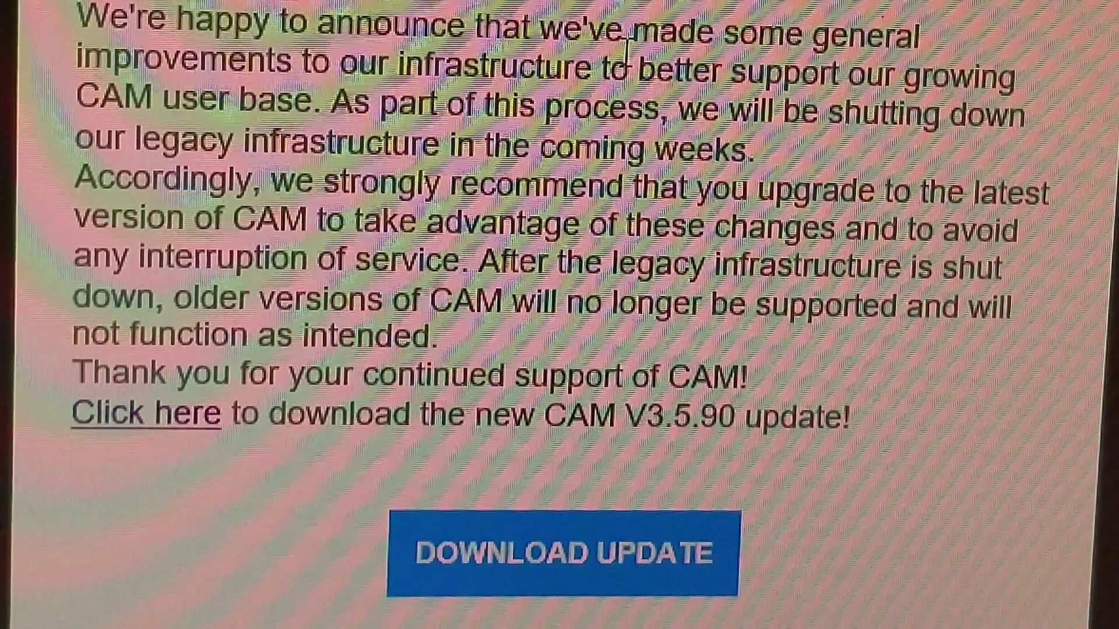
Scroll through the CAM download page, then open the sign-up form at its Username field.
mouse_move(144, 414)
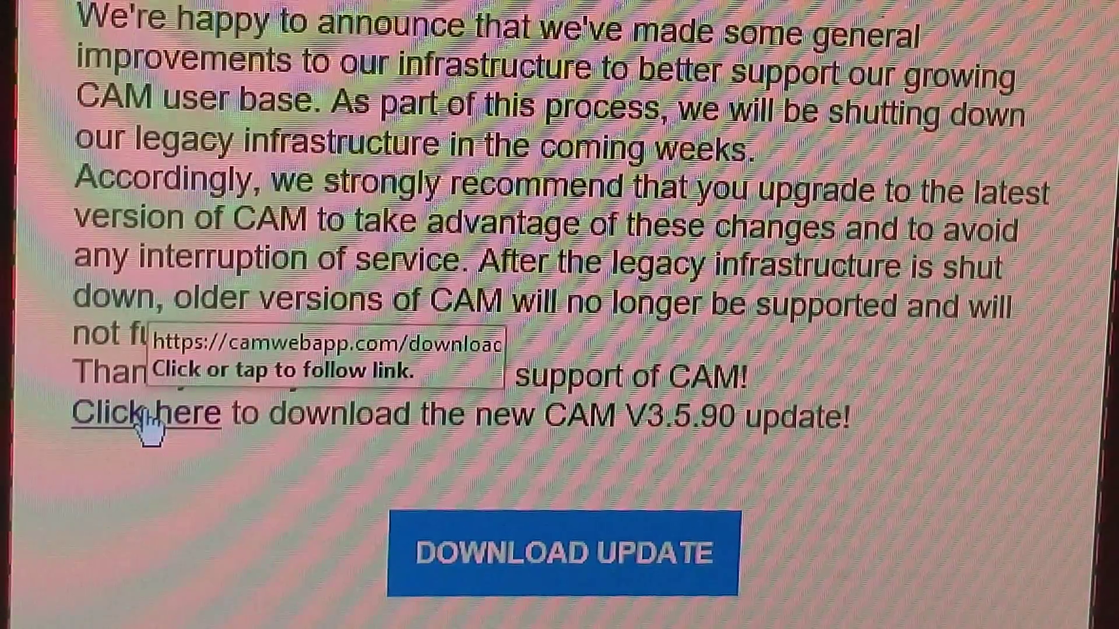
mouse_move(556, 554)
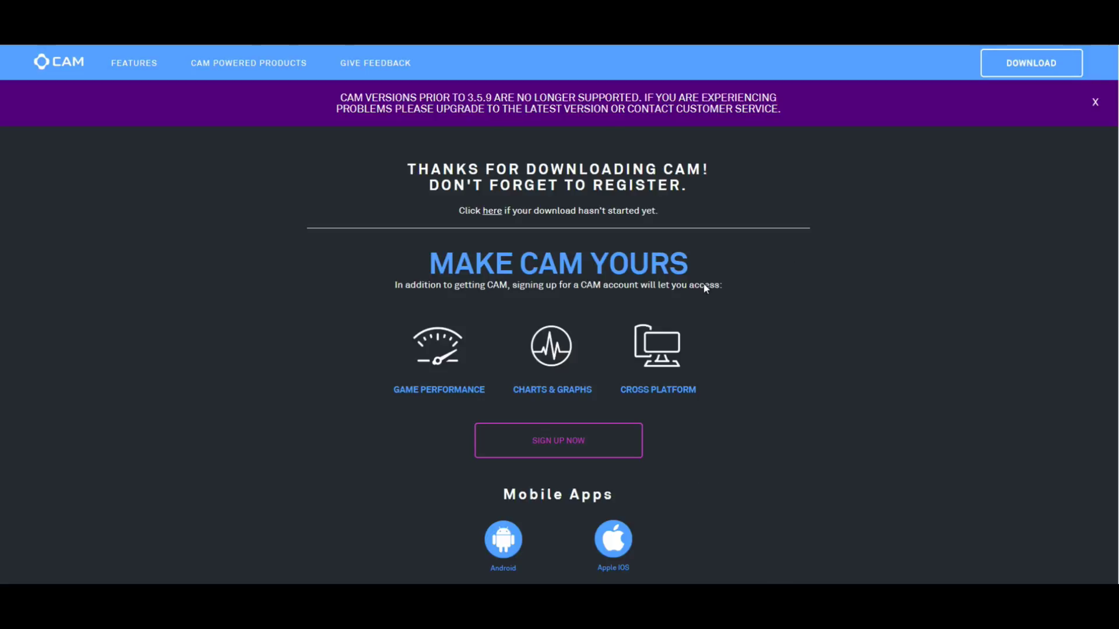
scroll(618, 256, down, 5)
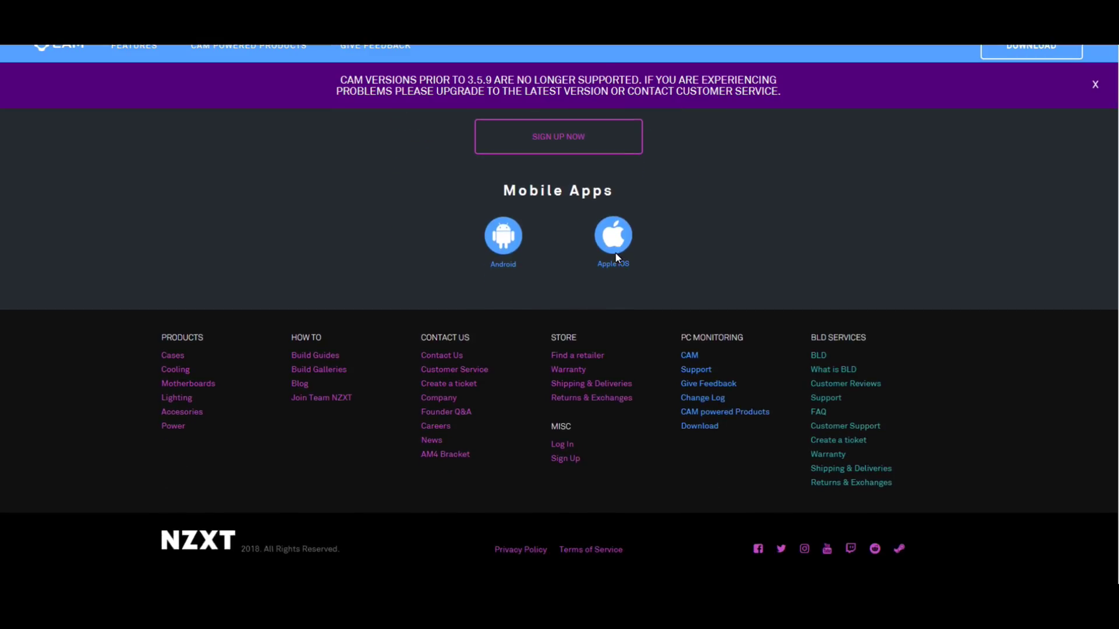
scroll(619, 261, up, 2)
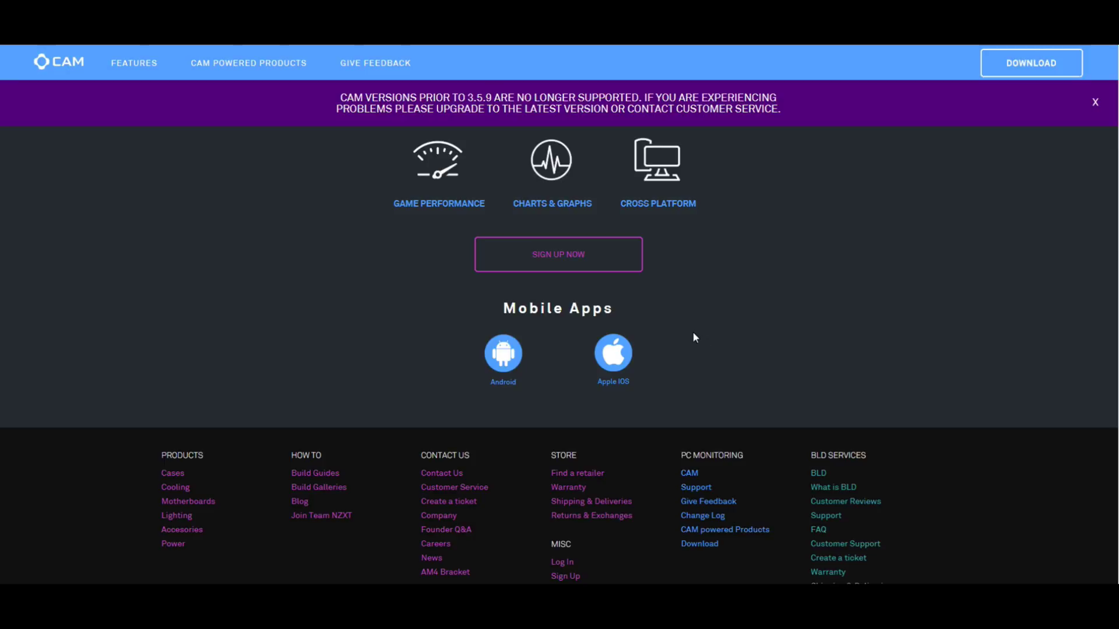
scroll(986, 184, up, 3)
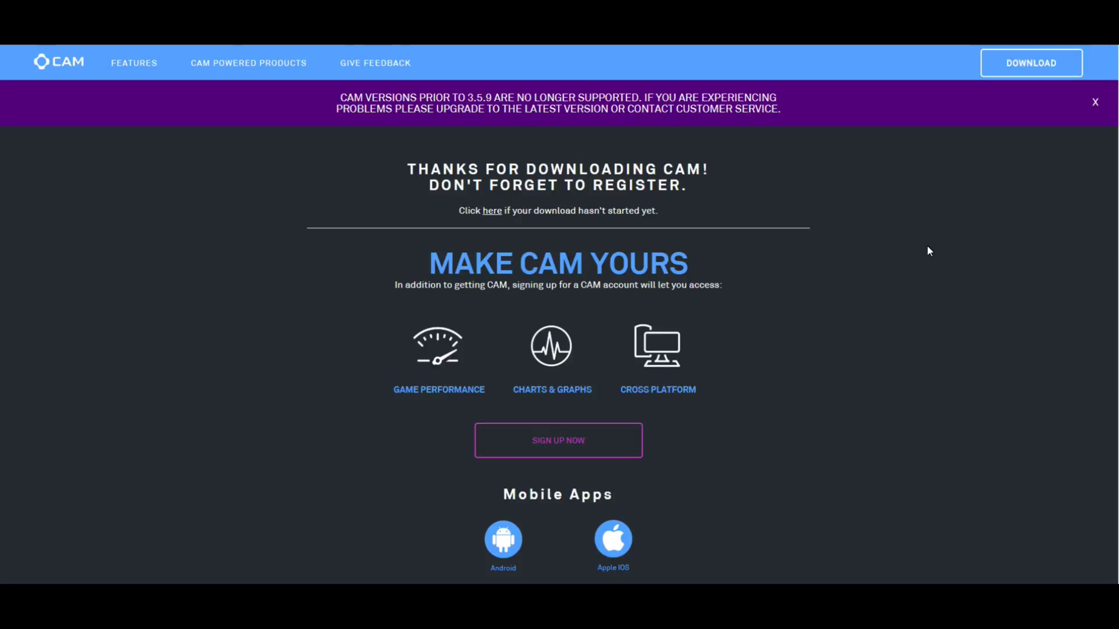
click(560, 442)
click(459, 200)
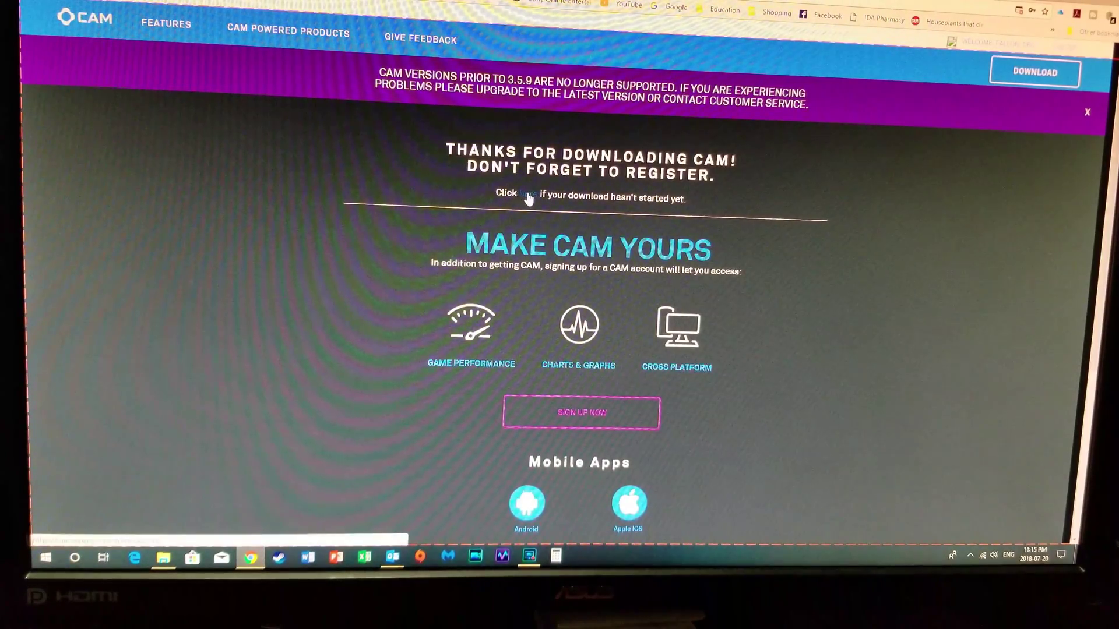
Restart the CAM installer download via the 'here' link and launch the downloaded installer.
click(528, 194)
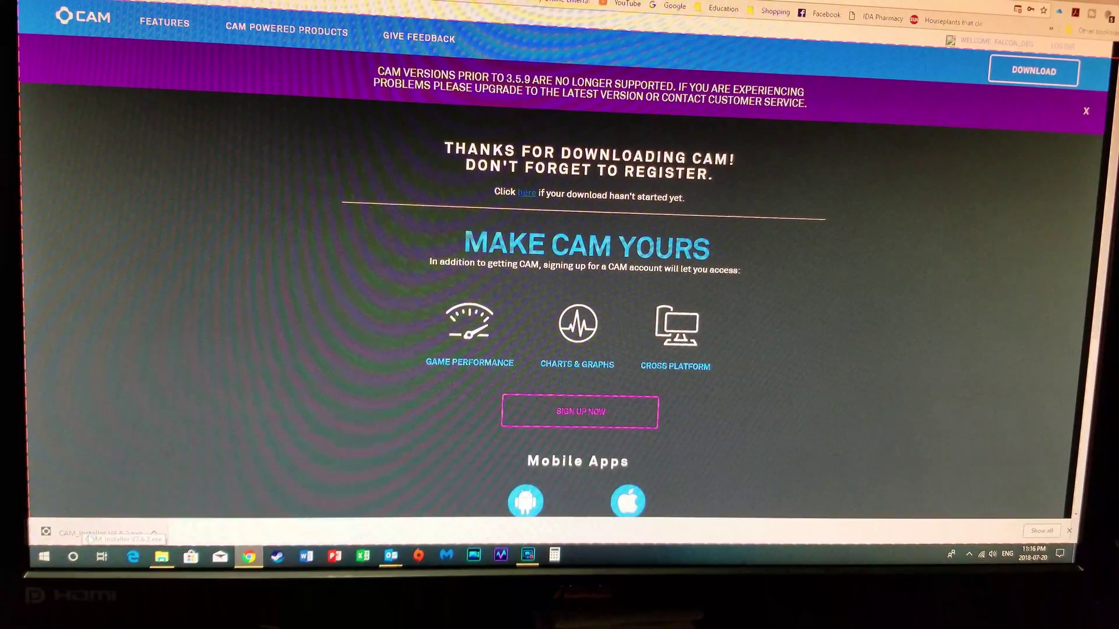
click(89, 536)
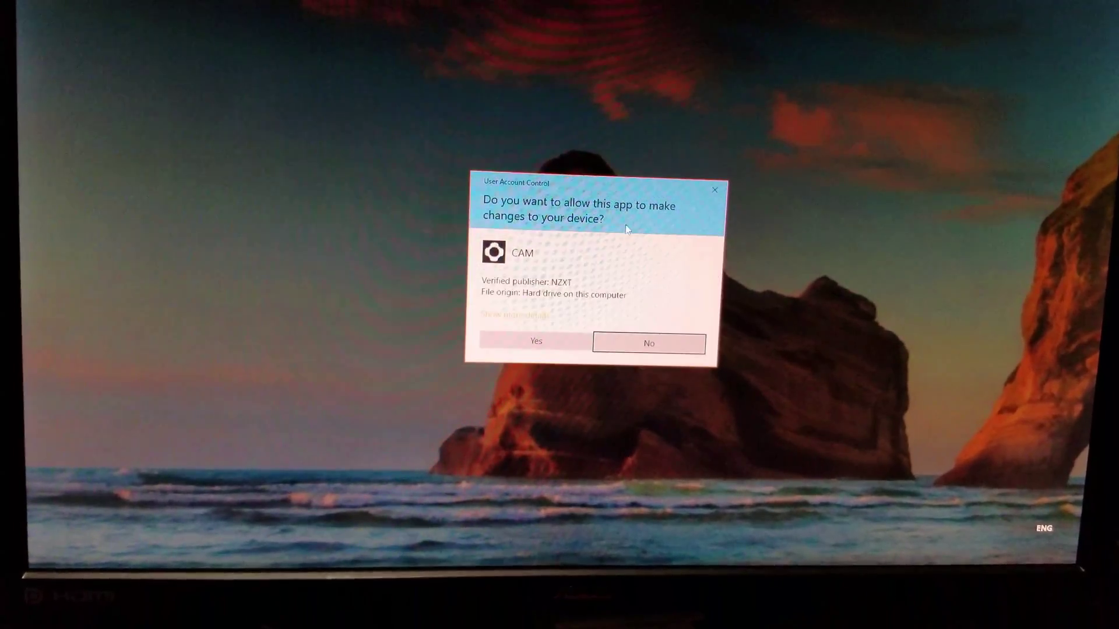
Allow the installer, keep English (United States), and accept the CAM license terms.
click(551, 345)
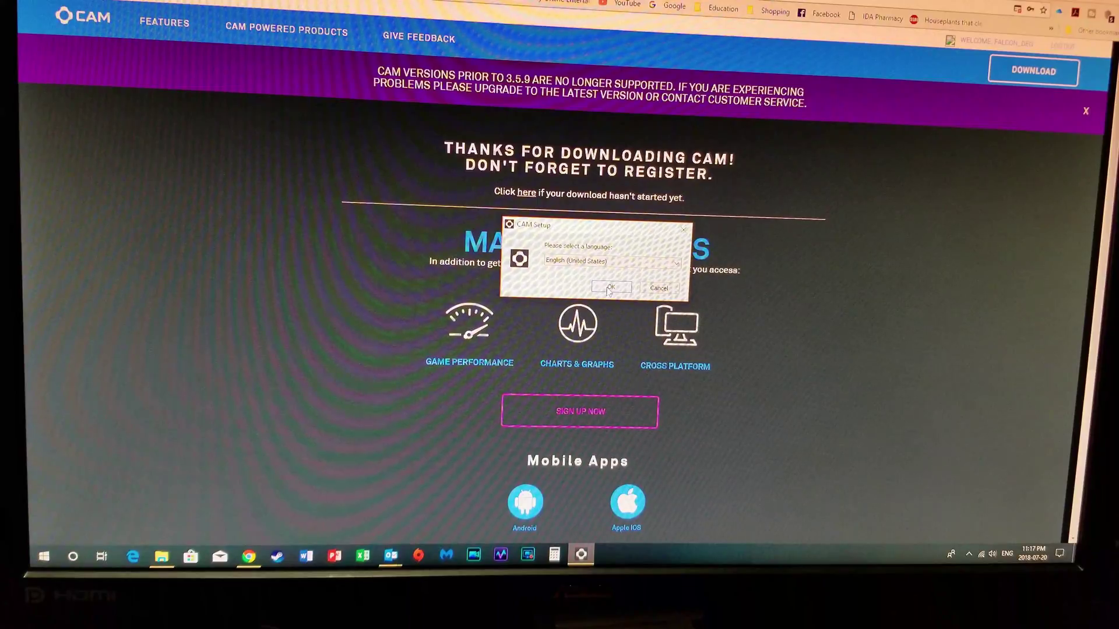
click(609, 287)
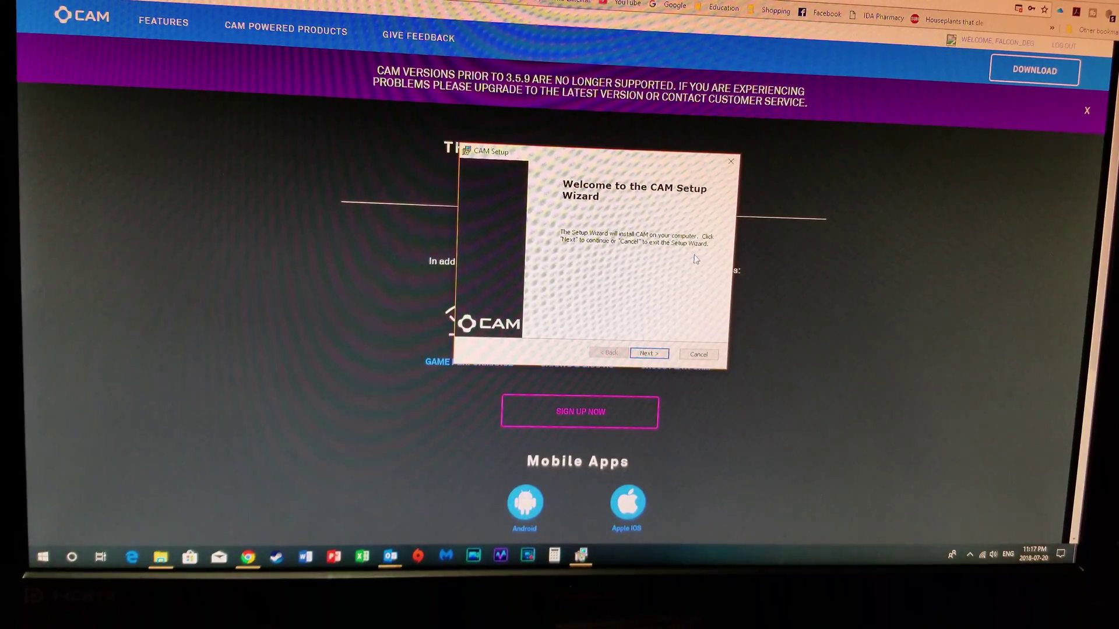
click(654, 354)
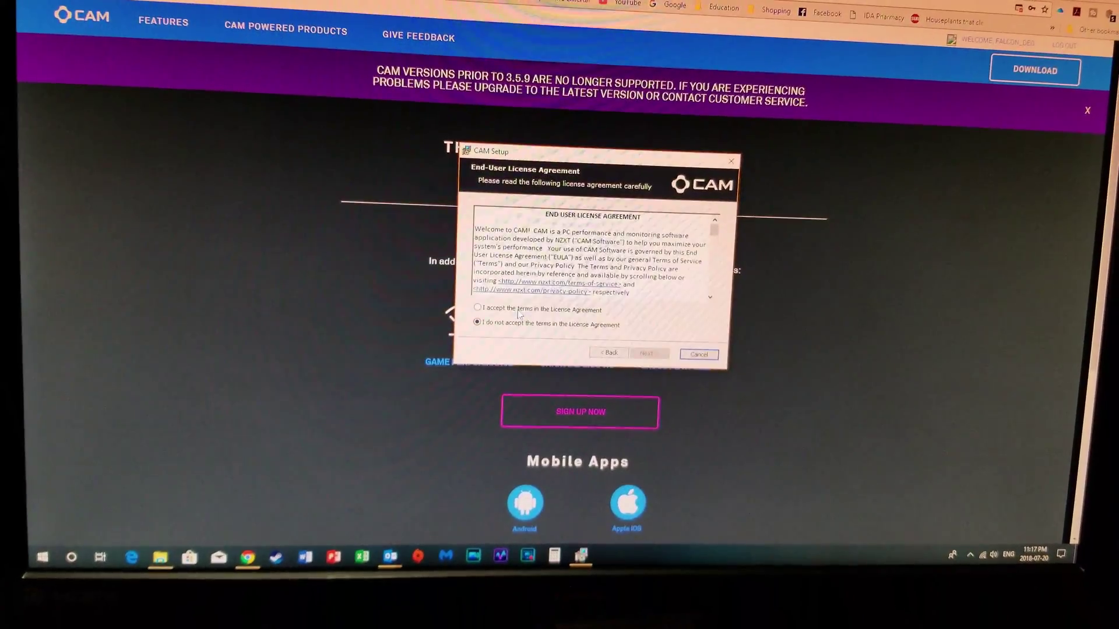
click(479, 309)
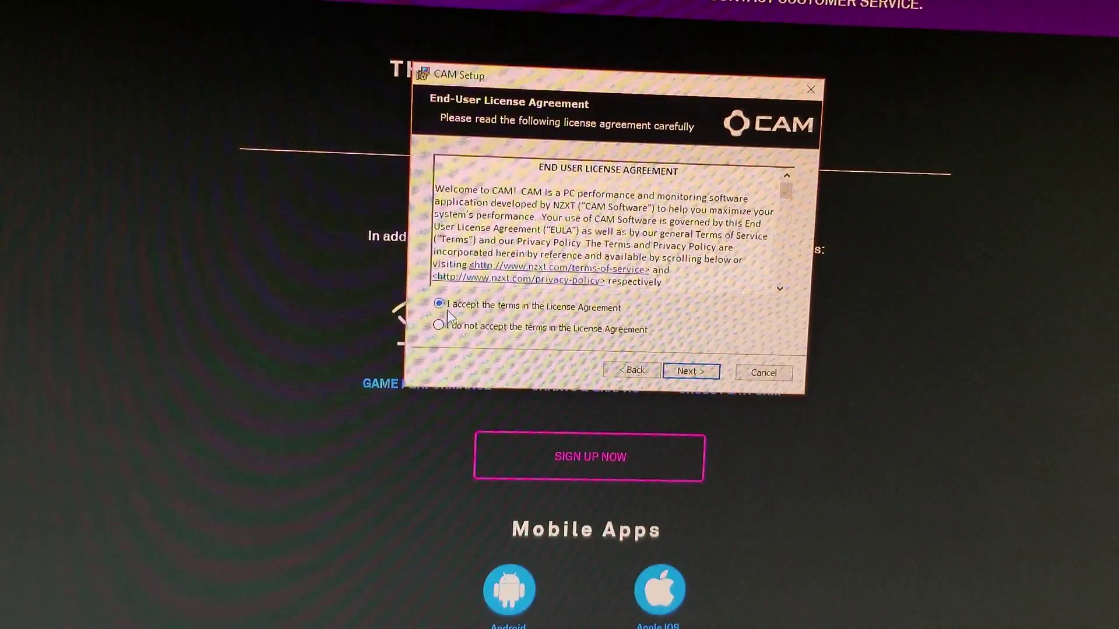
Tick 'Install driver for Kraken' in Select Feature and continue to the installation folder.
click(689, 377)
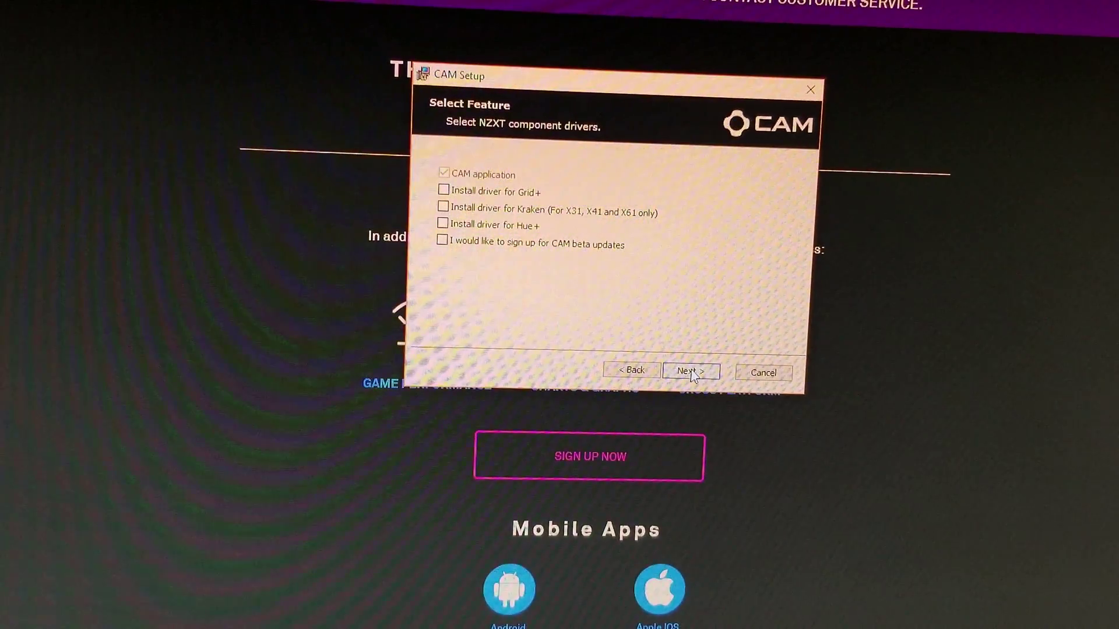
click(692, 373)
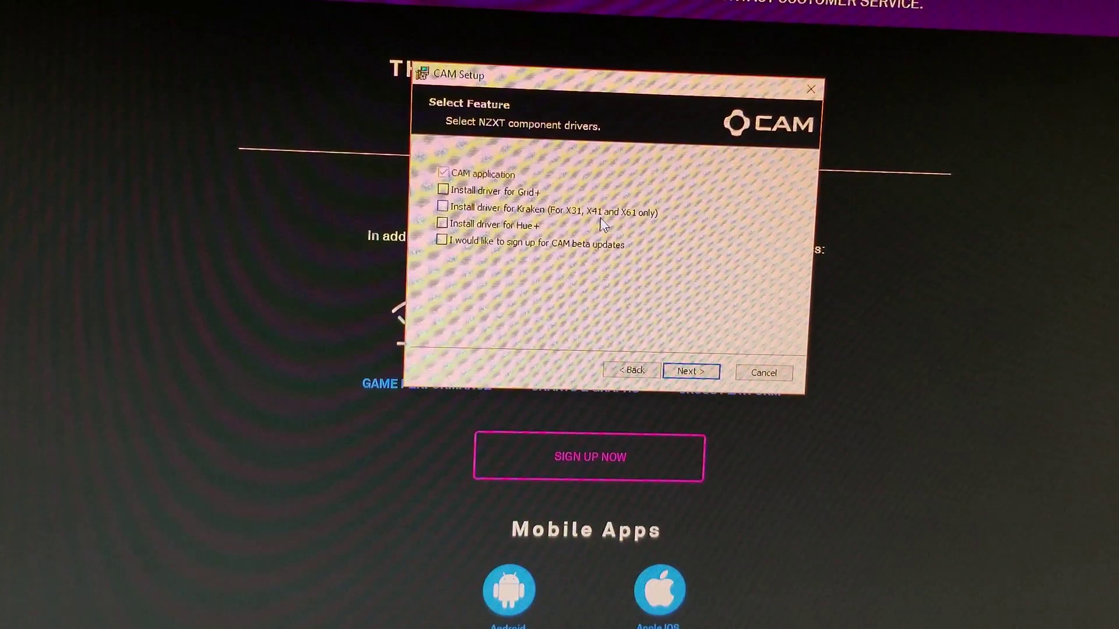
click(443, 207)
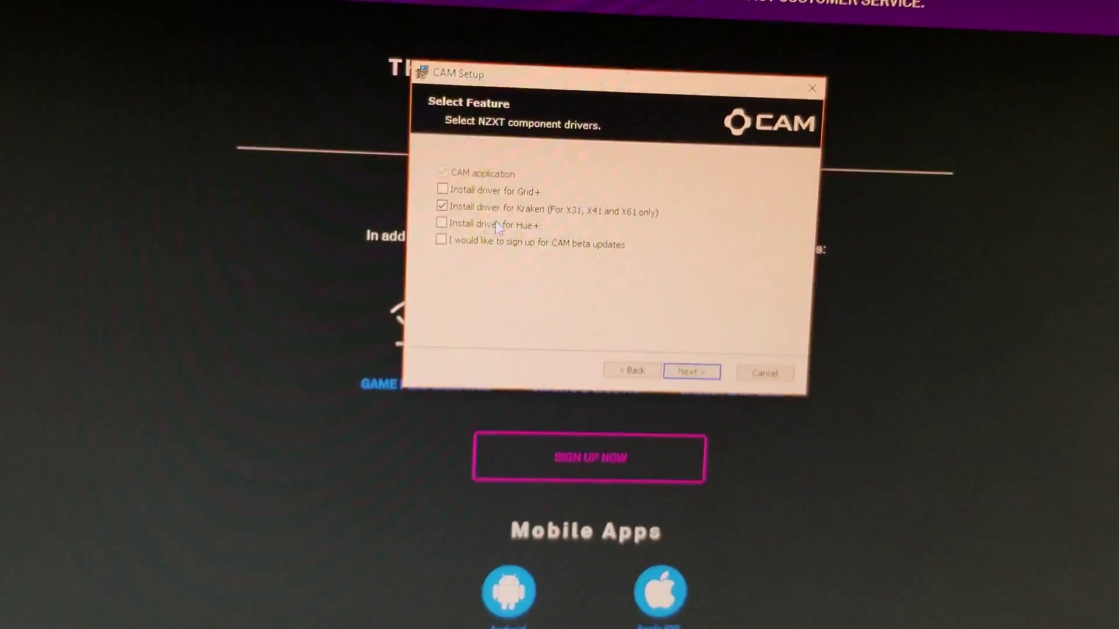
click(689, 373)
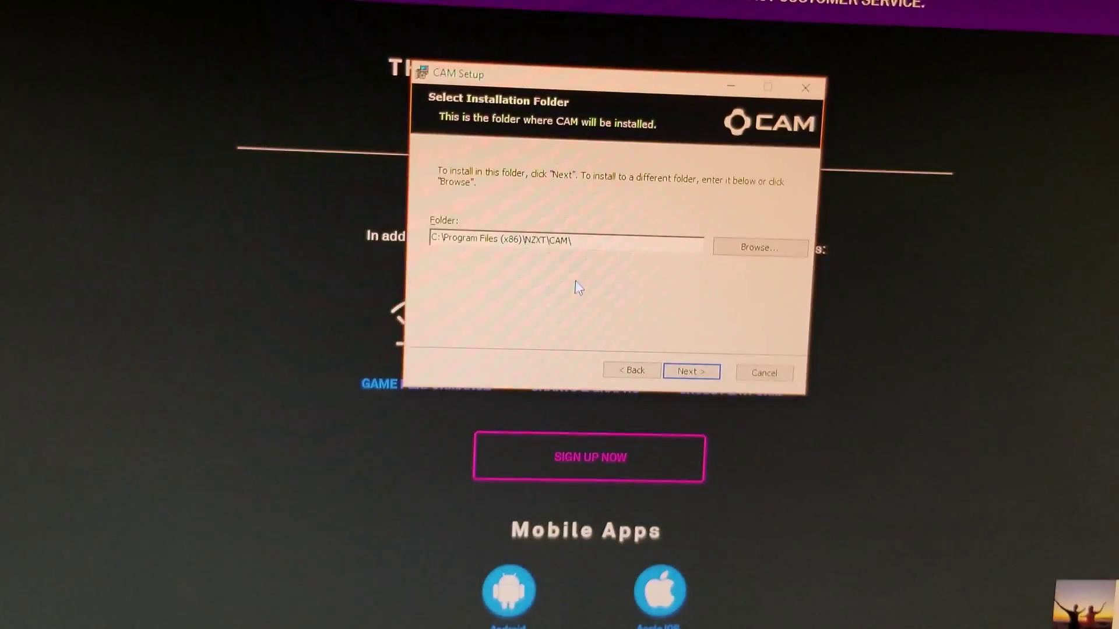
Keep the default folder C:\Program Files (x86)\NZXT\CAM\ and install CAM.
click(690, 371)
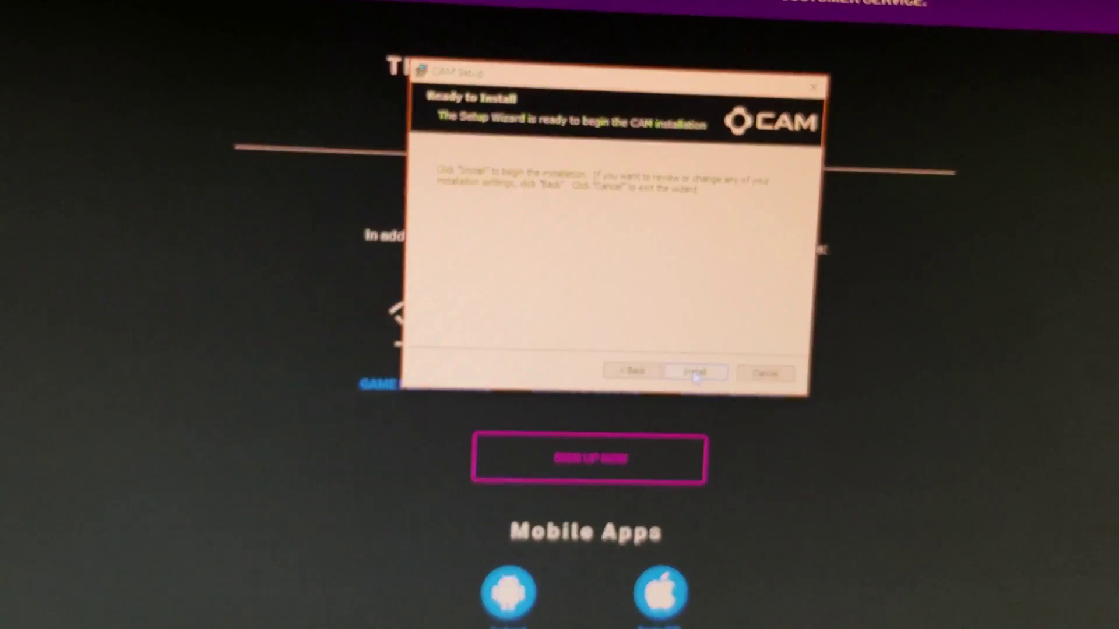
click(694, 373)
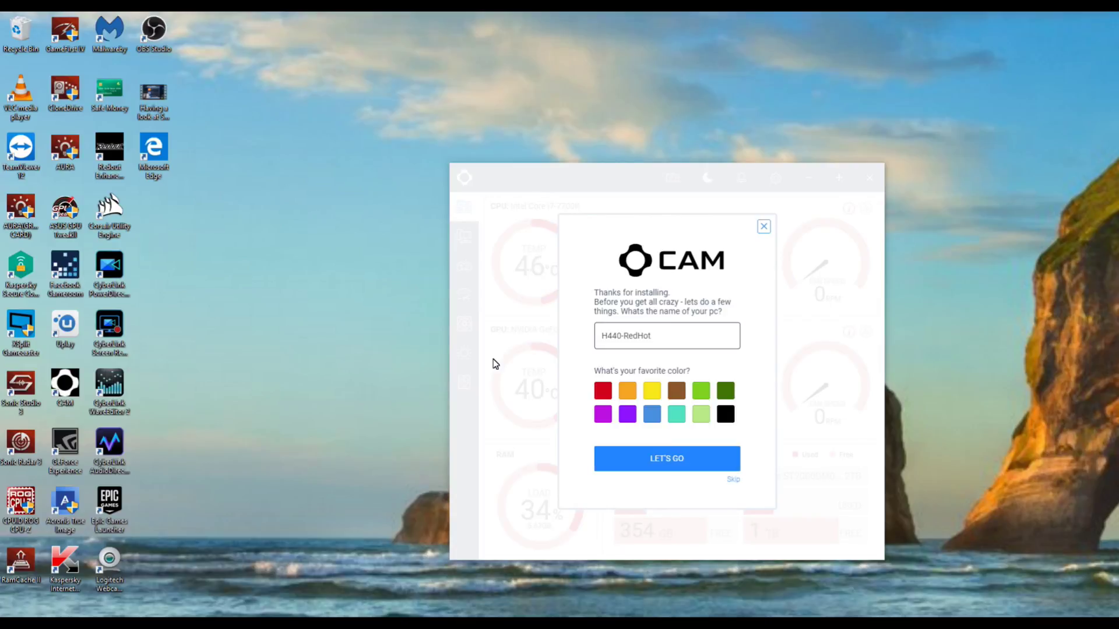
Confirm H440-RedHot as the PC name in the welcome dialog.
key(Return)
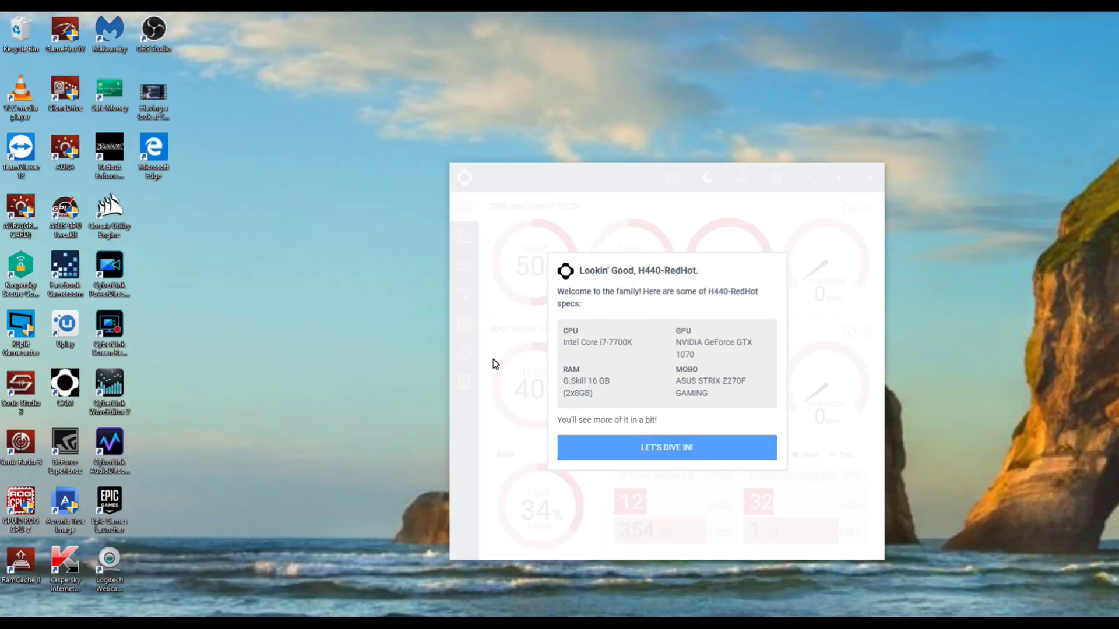
Skip the welcome popup, Dashboard tour tip and data-consent notice, then open the Build page.
key(Return)
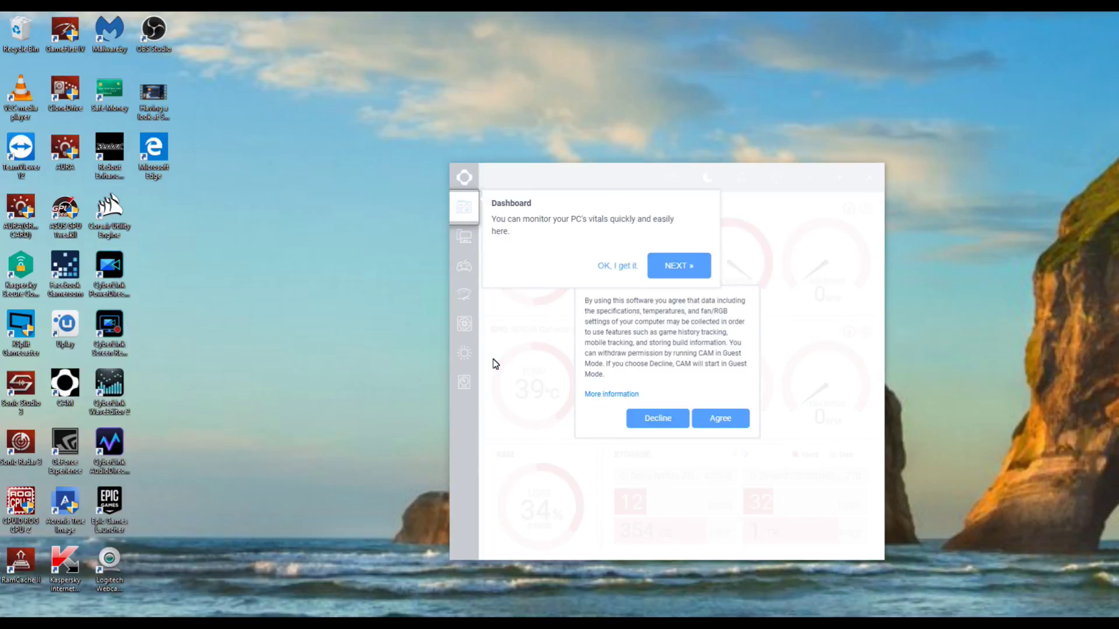
key(Escape)
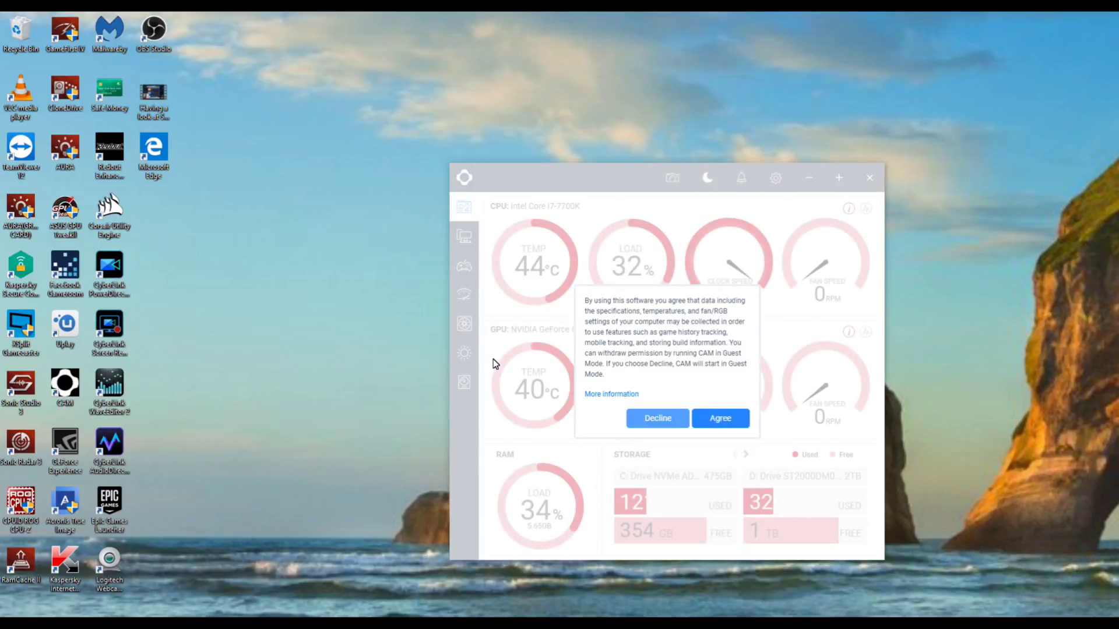
key(Return)
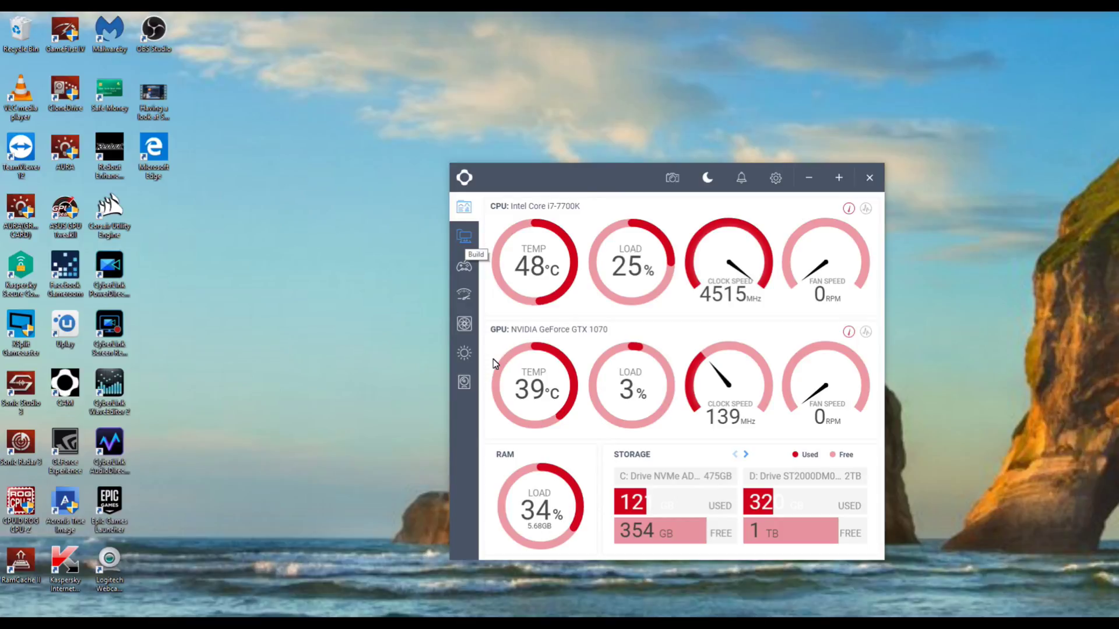
click(464, 236)
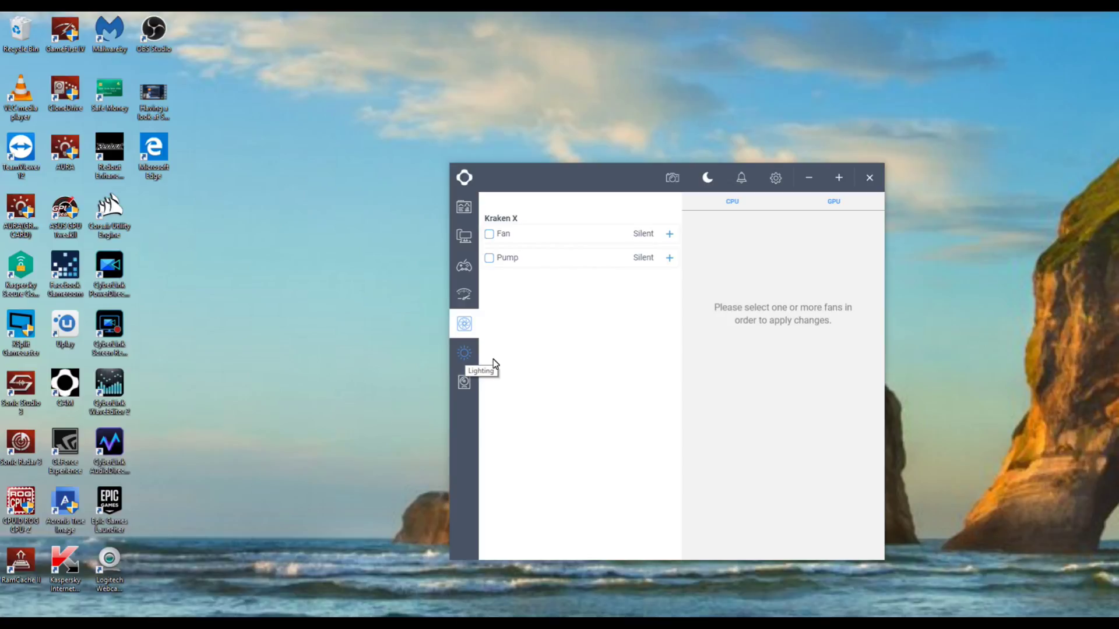
Show the Kraken X lighting page with Logo and Ring channels on Default, Fixed mode.
click(493, 360)
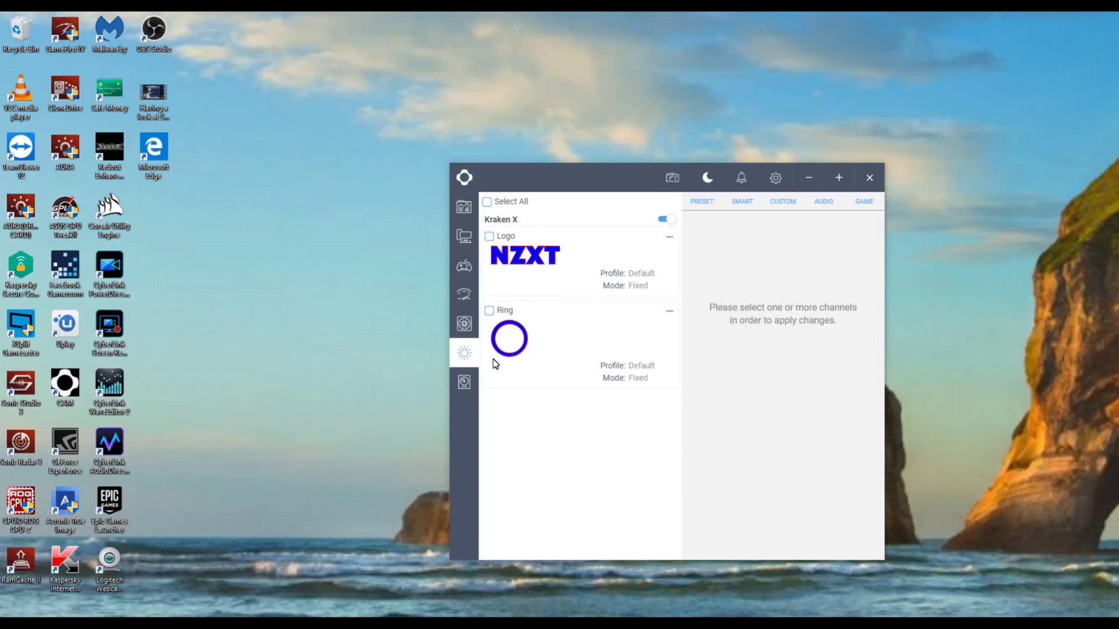
Check the drivers page (Kraken X HID driver, firmware V2.18) and the options menu, then return to cooling.
click(464, 382)
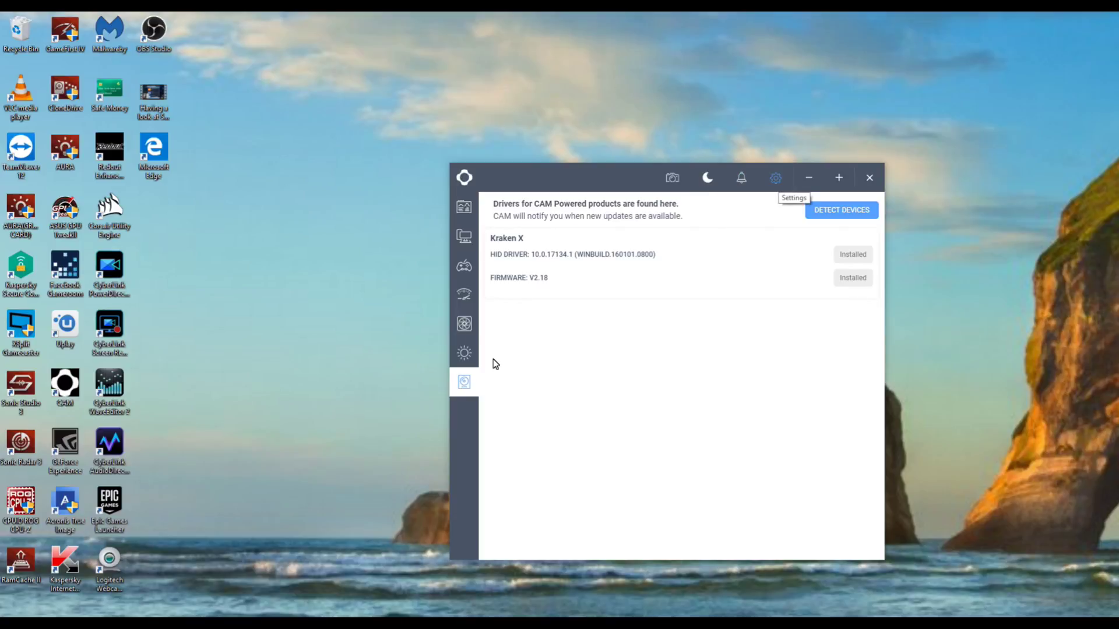
click(775, 178)
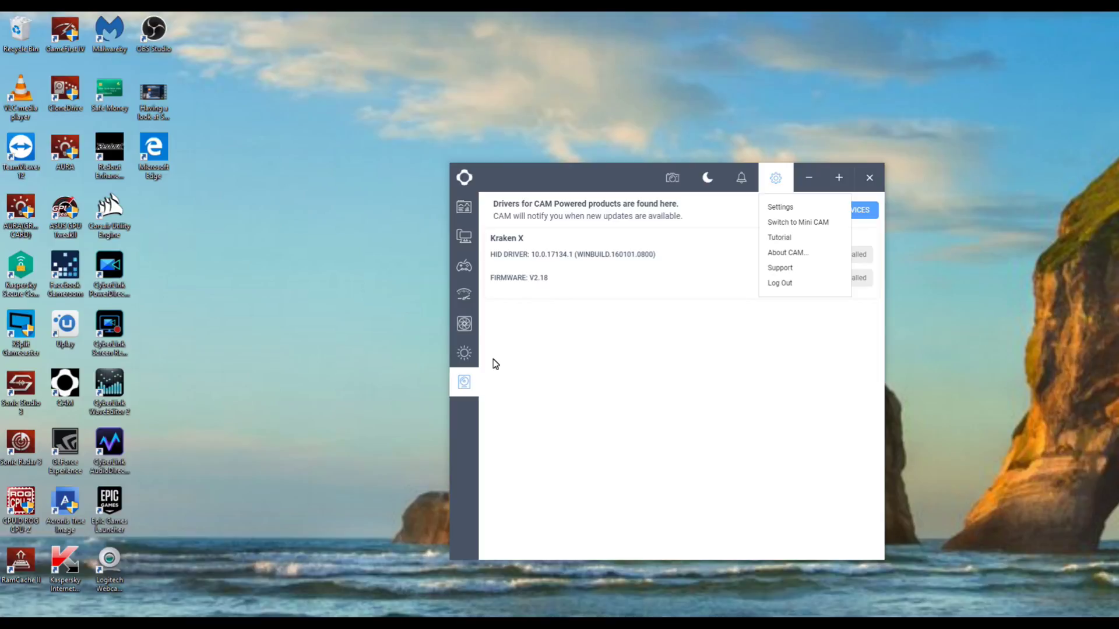
key(Escape)
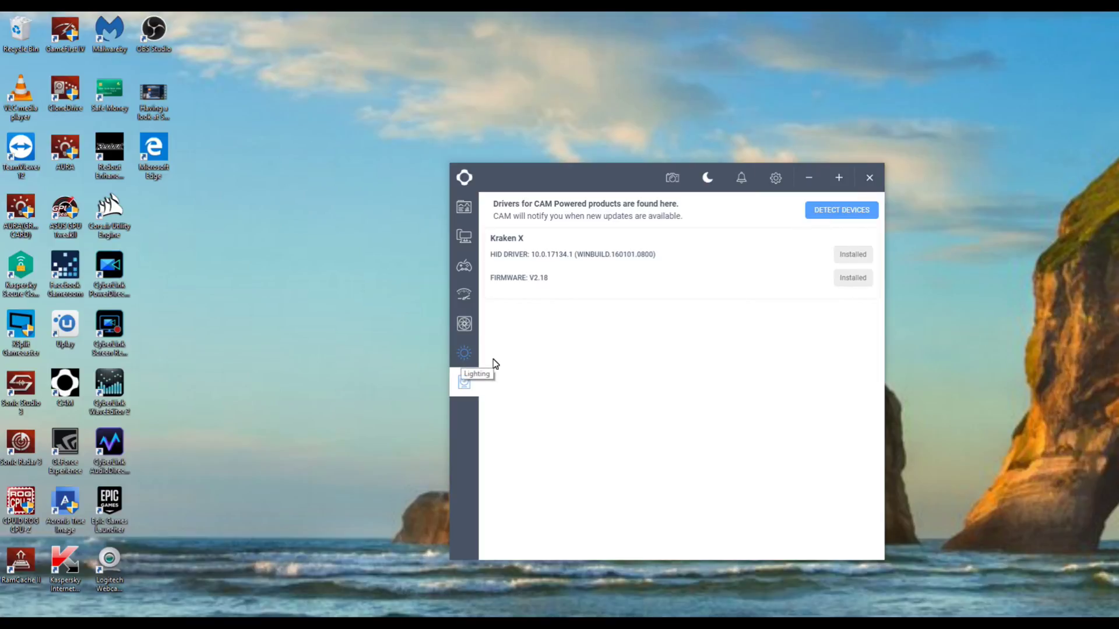
click(463, 324)
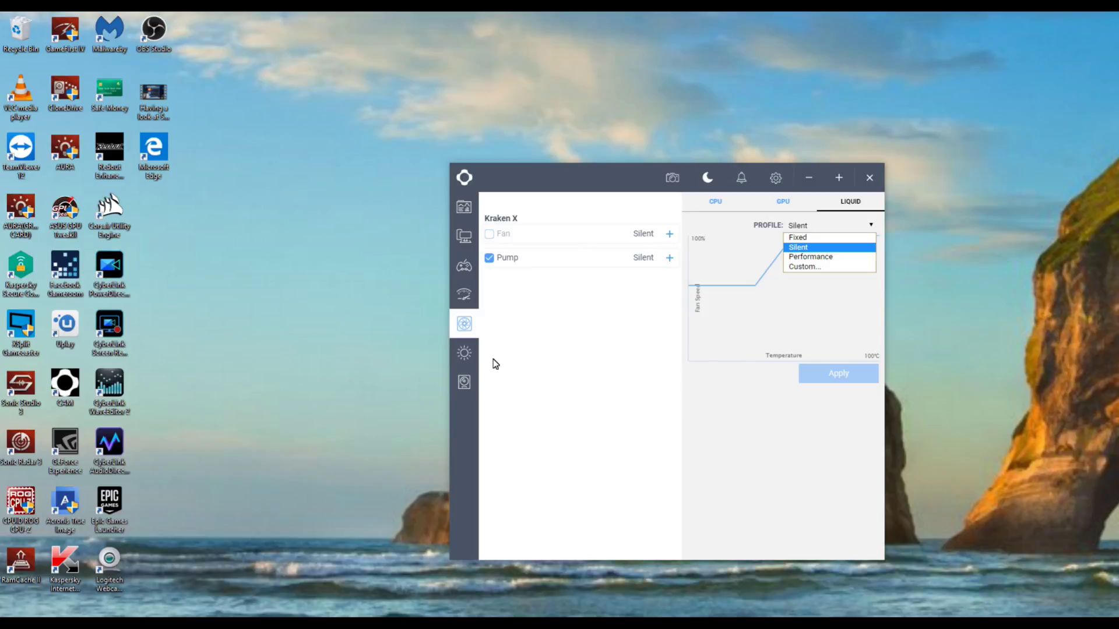
Browse the pump's profile list, keeping Silent, and view its curve against GPU and CPU temperature.
key(Down)
key(Down)
key(Escape)
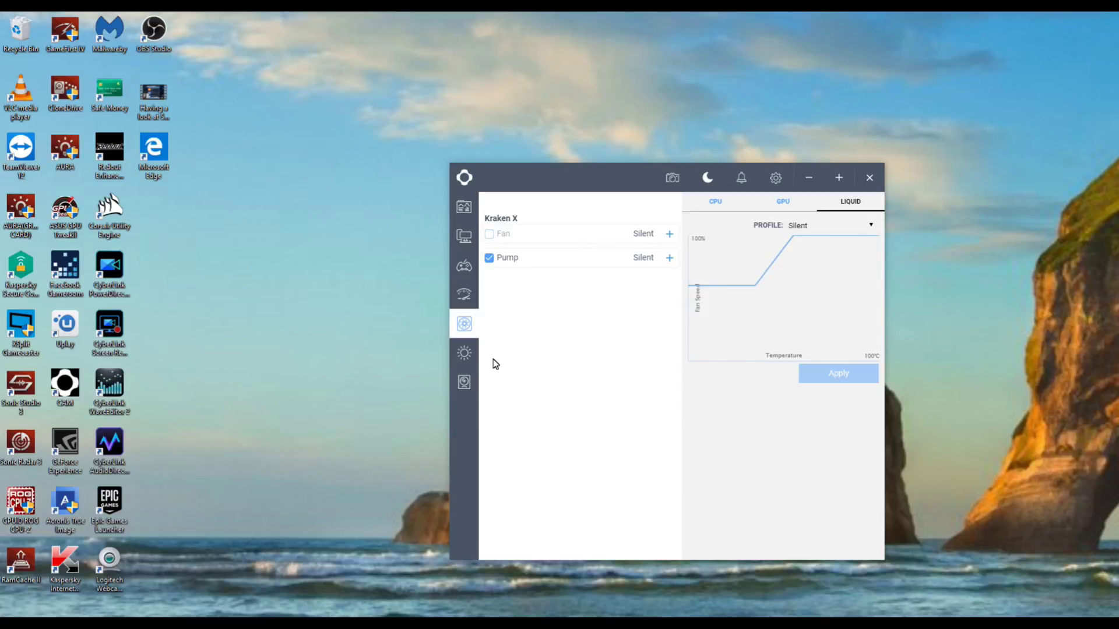
key(Left)
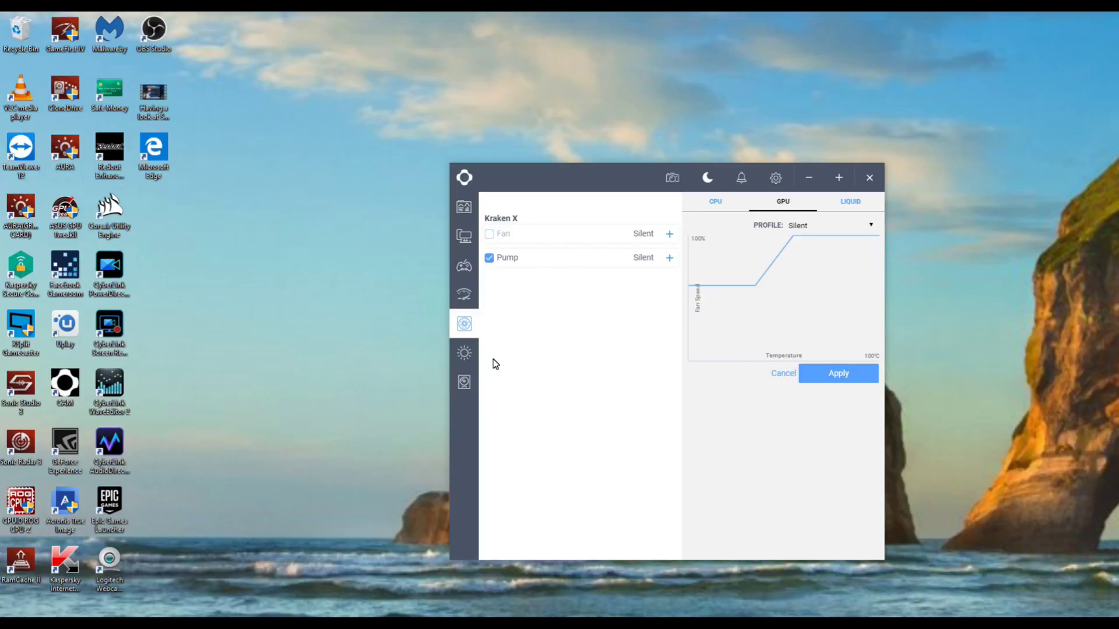
key(Left)
key(Left)
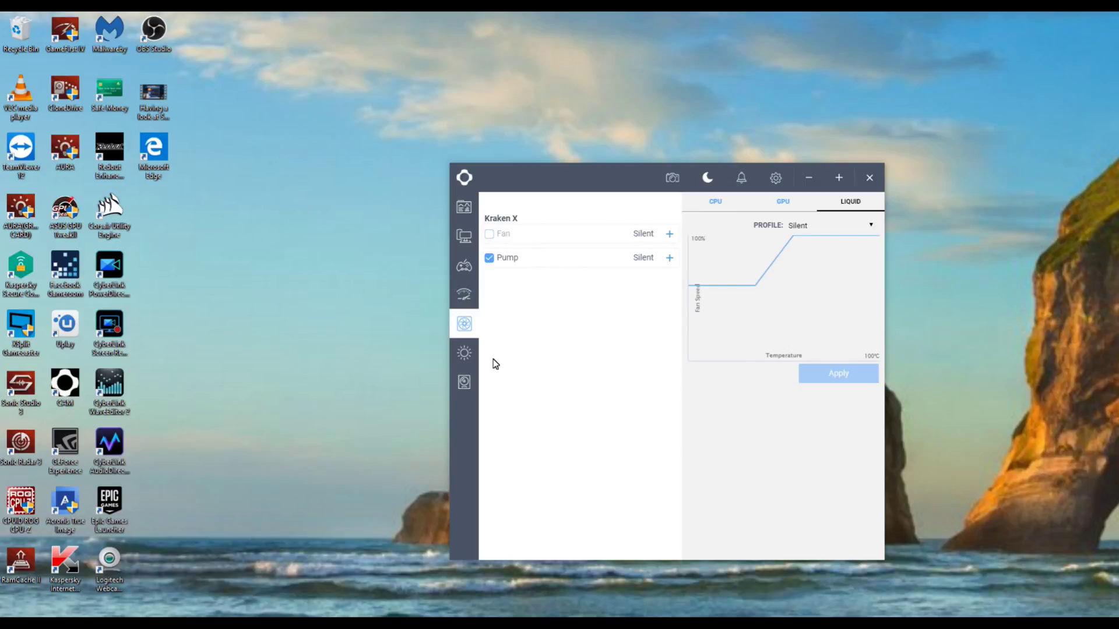
Switch from the Pump to the Fan and show the fan's profile options.
key(space)
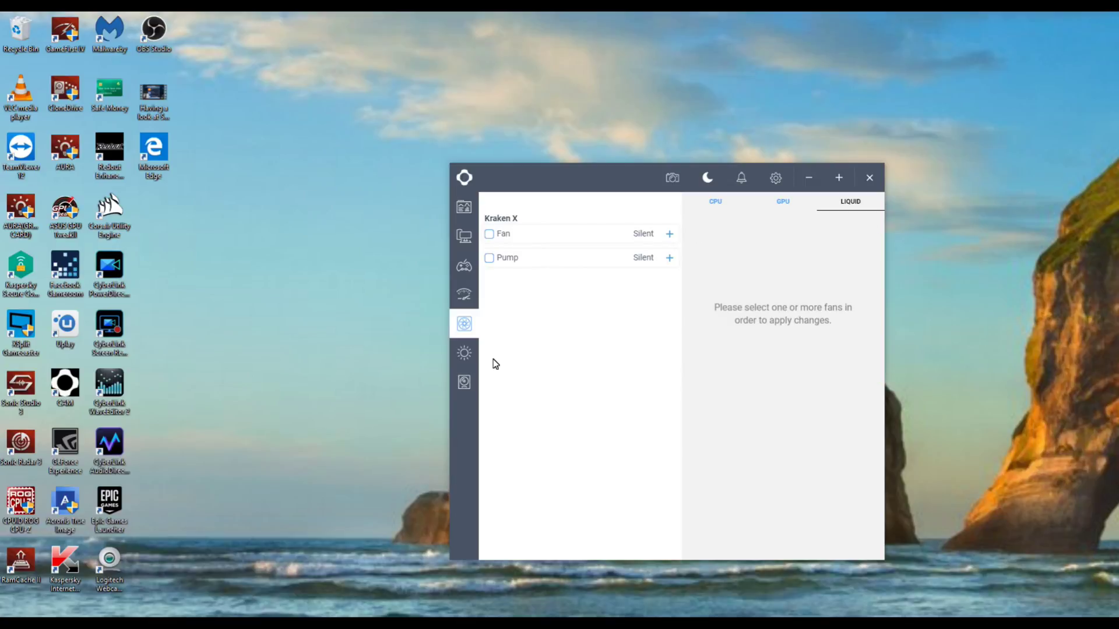
key(shift+Tab)
key(space)
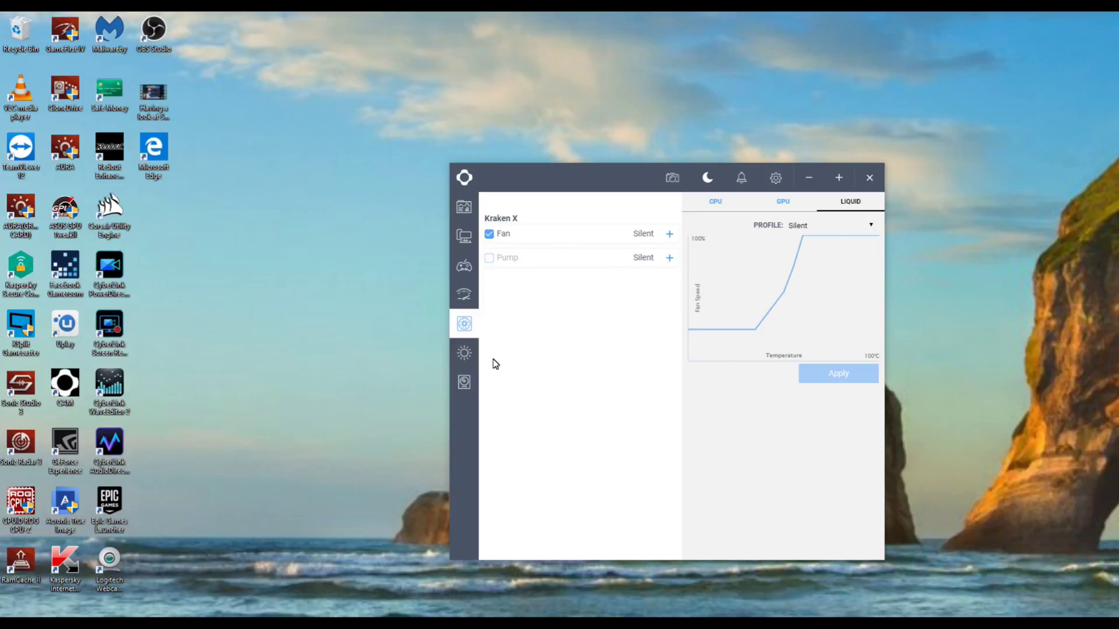
key(alt+Down)
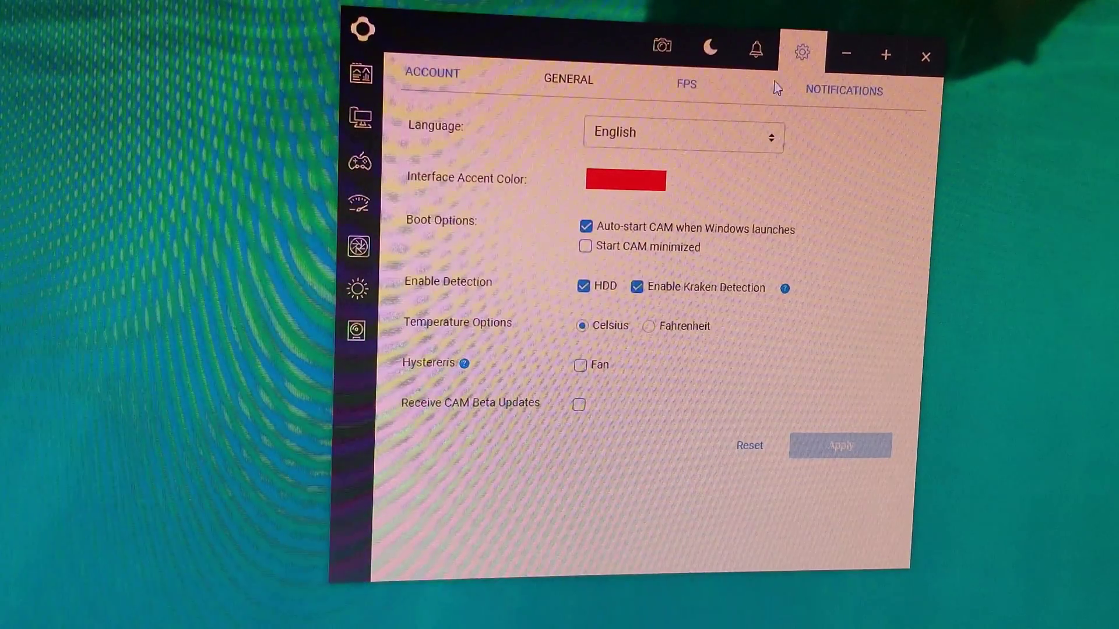
Apply light blue (00C6FF) as the interface accent colour and view the recoloured dashboard.
click(630, 187)
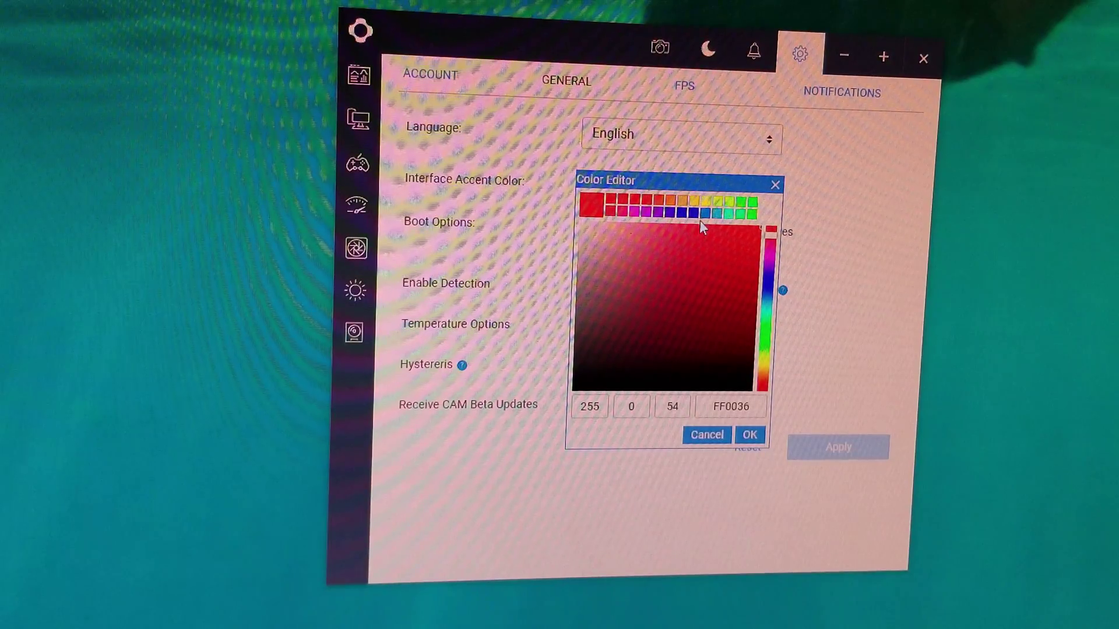
click(718, 215)
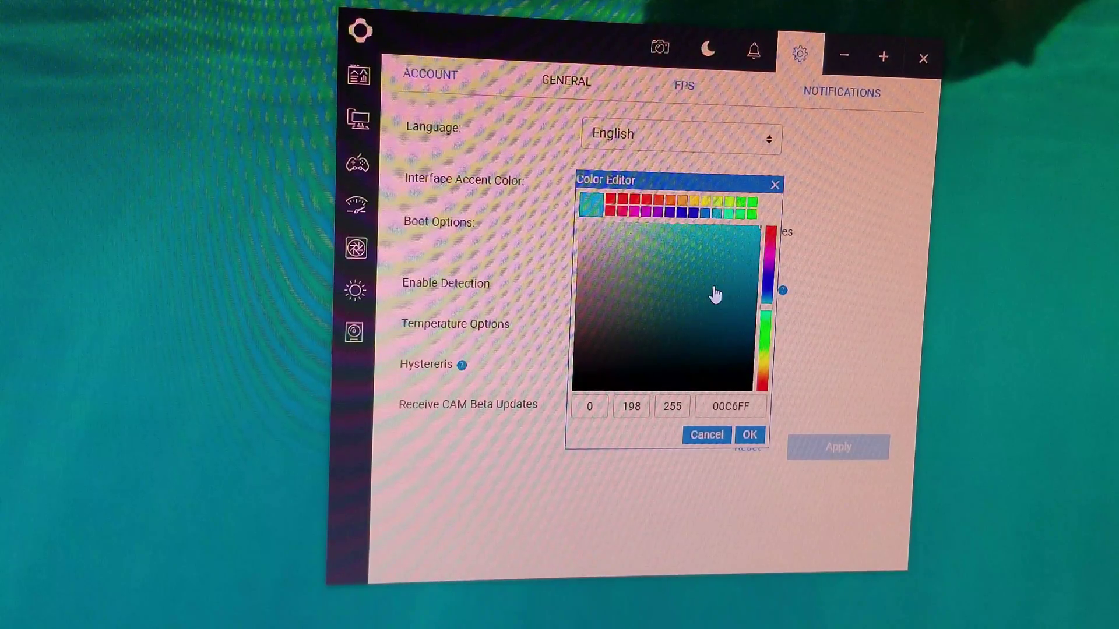
click(750, 437)
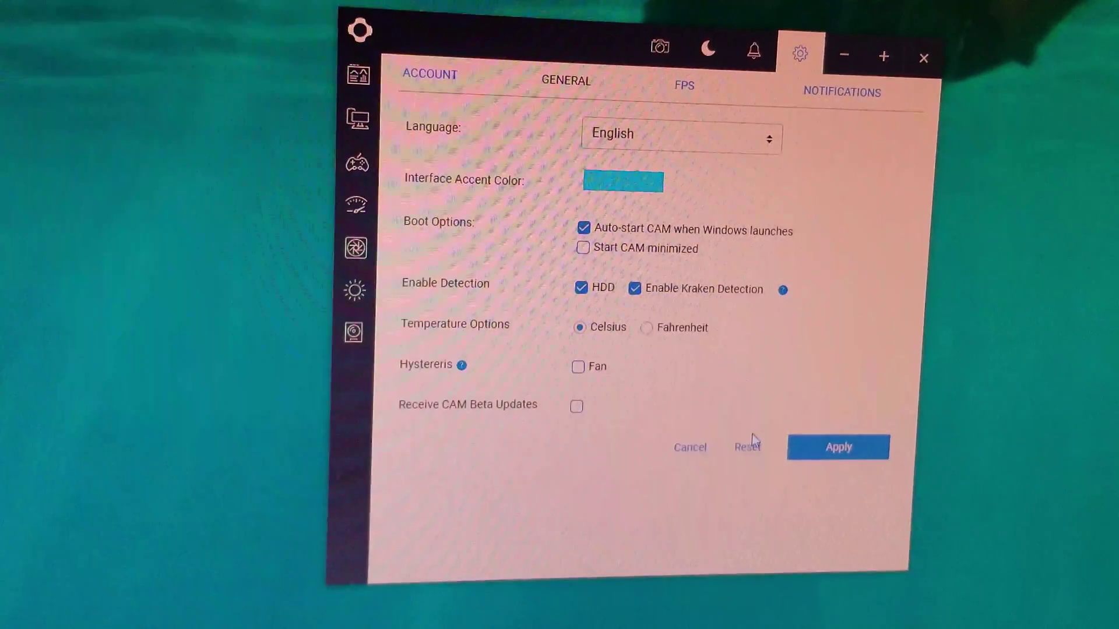
click(836, 453)
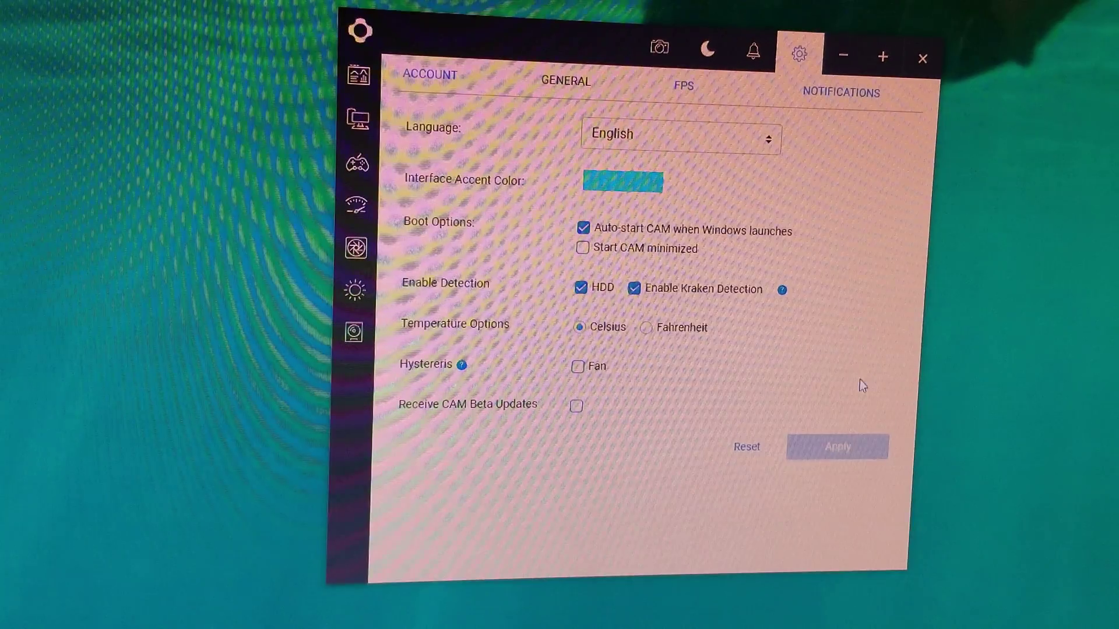
click(359, 75)
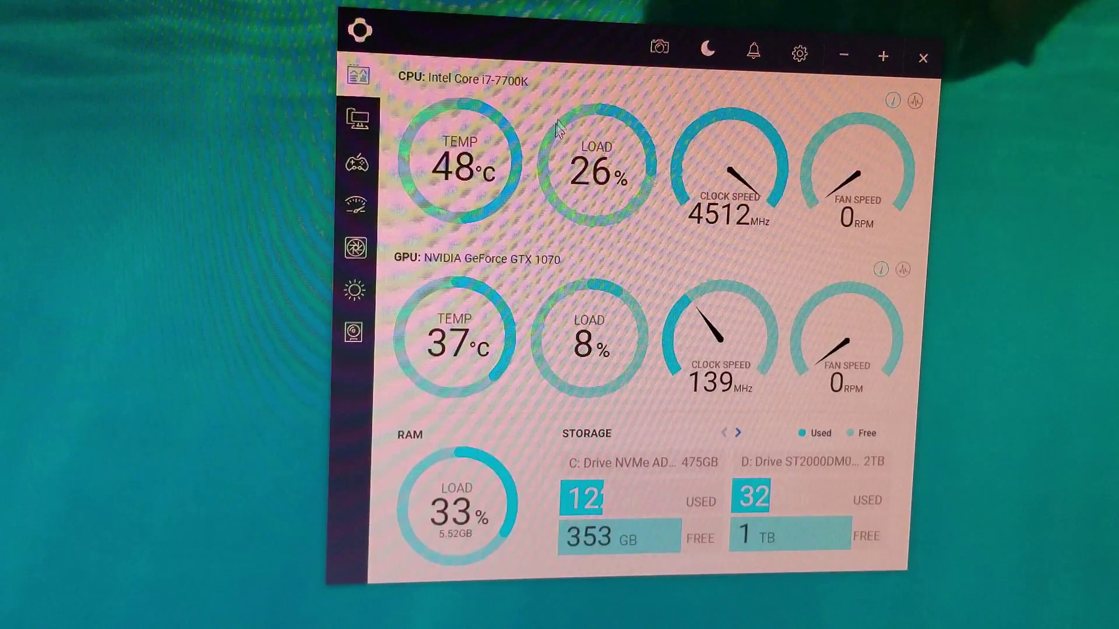